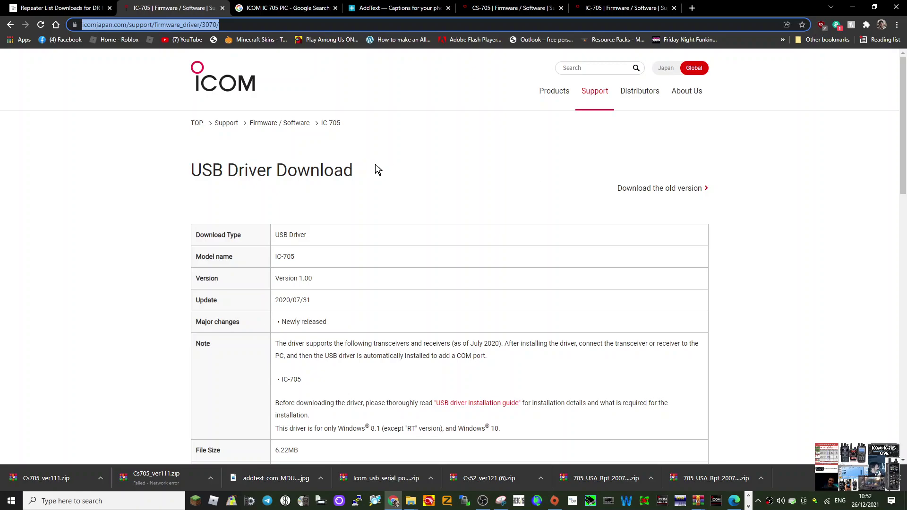
- Agree to the download terms for the IC-705 USB driver on Icom's support site and download its zip file
{"action": "scroll", "coordinate": [430, 203], "scroll_direction": "down", "scroll_amount": 2}
{"action": "scroll", "coordinate": [436, 215], "scroll_direction": "up", "scroll_amount": 2}
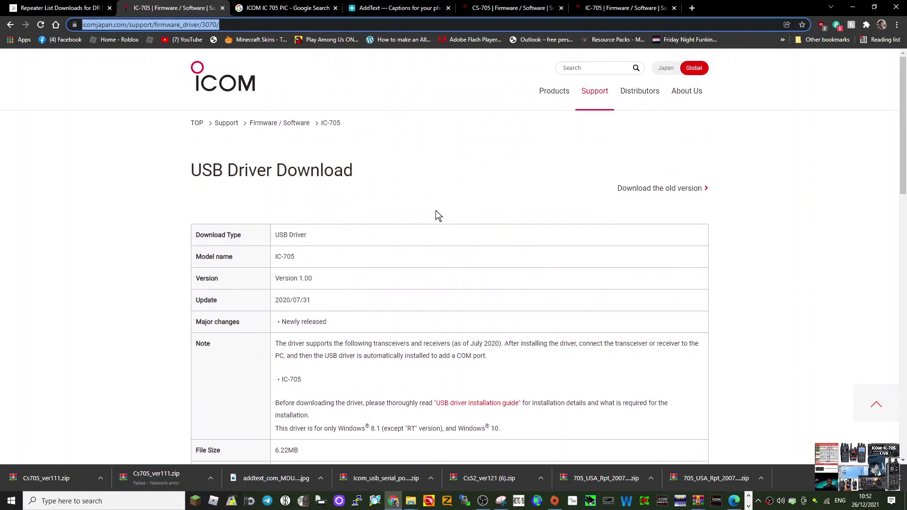
{"action": "scroll", "coordinate": [478, 221], "scroll_direction": "down", "scroll_amount": 3}
{"action": "scroll", "coordinate": [468, 229], "scroll_direction": "up", "scroll_amount": 3}
{"action": "scroll", "coordinate": [498, 303], "scroll_direction": "down", "scroll_amount": 10}
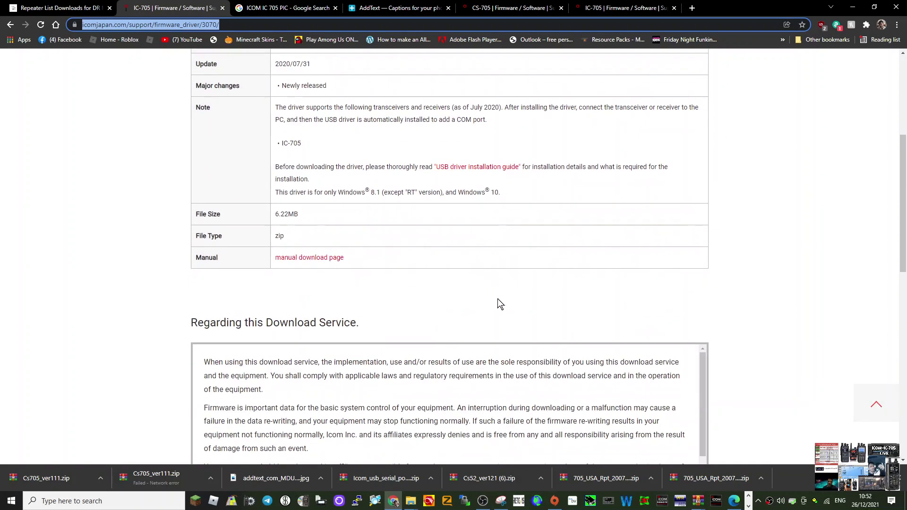
{"action": "left_click", "coordinate": [367, 278]}
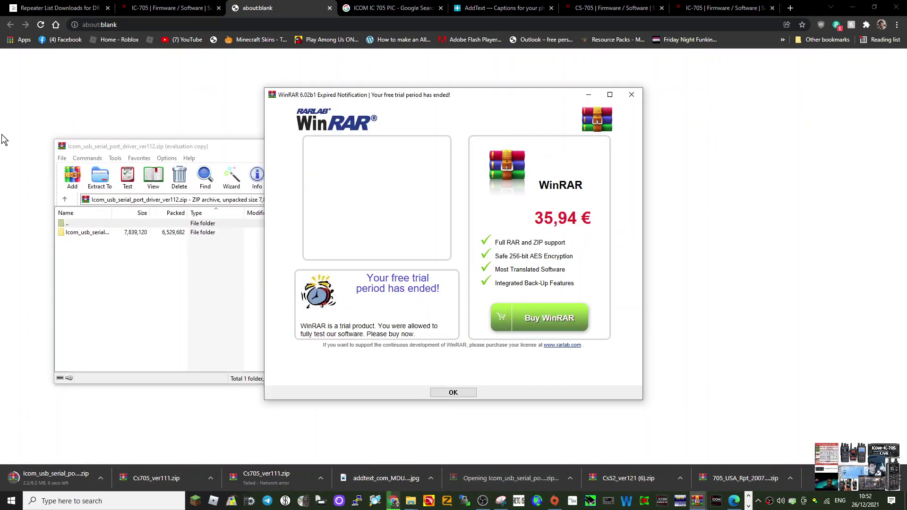
- Launch setup64.exe from the Icom_usb_serial_port_driver_ver112 archive and cancel the driver installation
{"action": "left_click", "coordinate": [630, 95]}
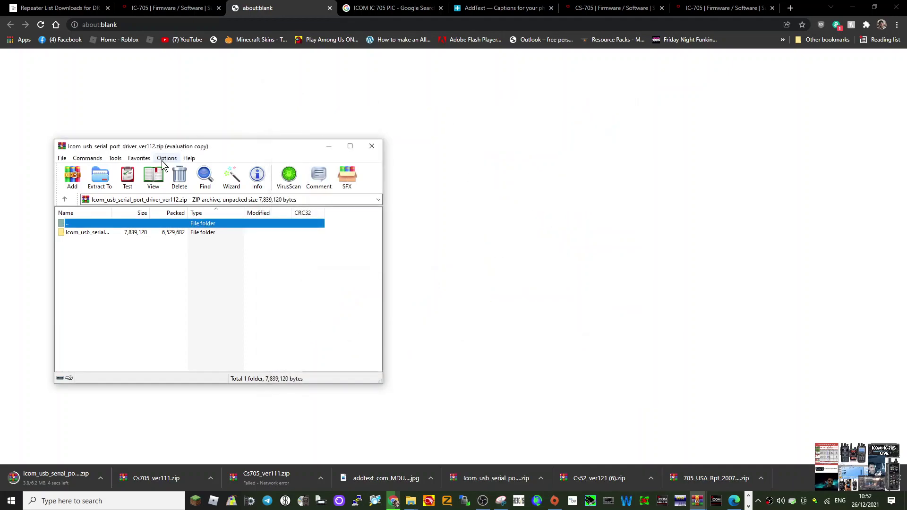
{"action": "double_click", "coordinate": [85, 234]}
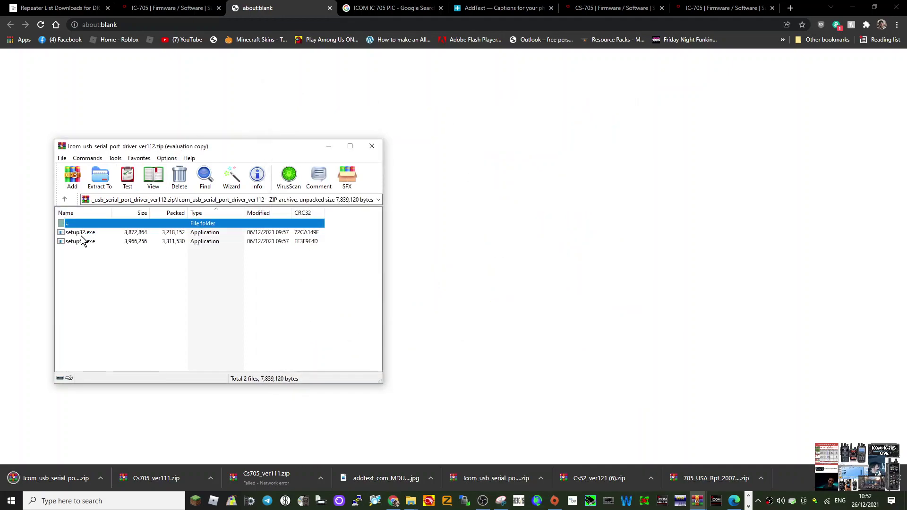
{"action": "double_click", "coordinate": [93, 242]}
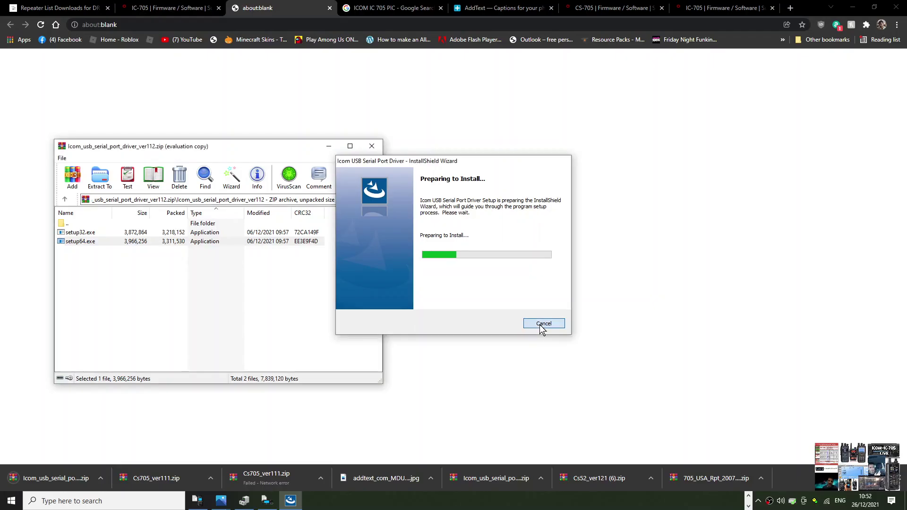
{"action": "left_click", "coordinate": [540, 330]}
- Examine the Ports (COM & LPT) group in Windows Device Manager for the IC-705 serial ports, and close it
{"action": "right_click", "coordinate": [12, 502]}
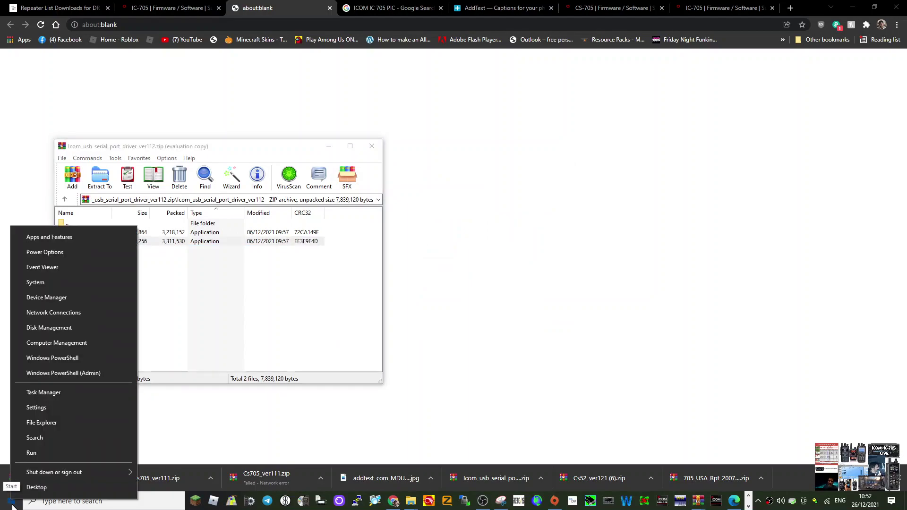
{"action": "left_click", "coordinate": [42, 298]}
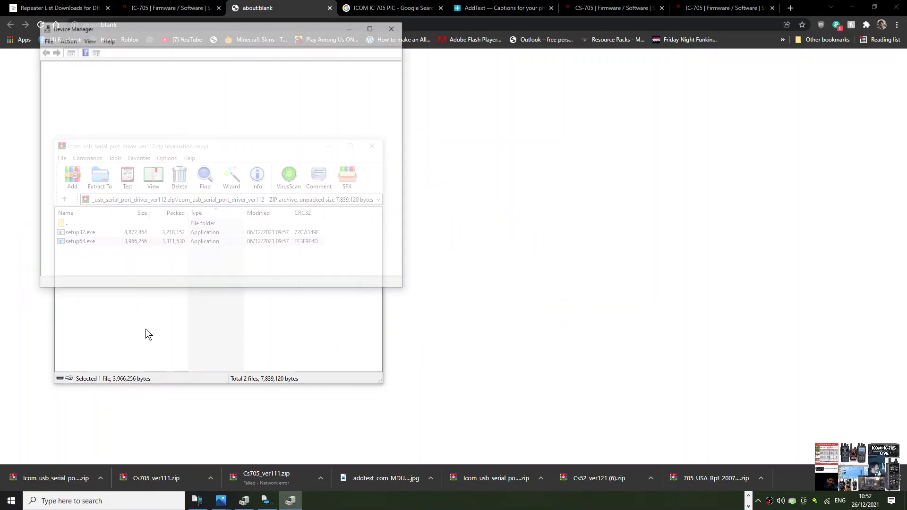
{"action": "double_click", "coordinate": [92, 193]}
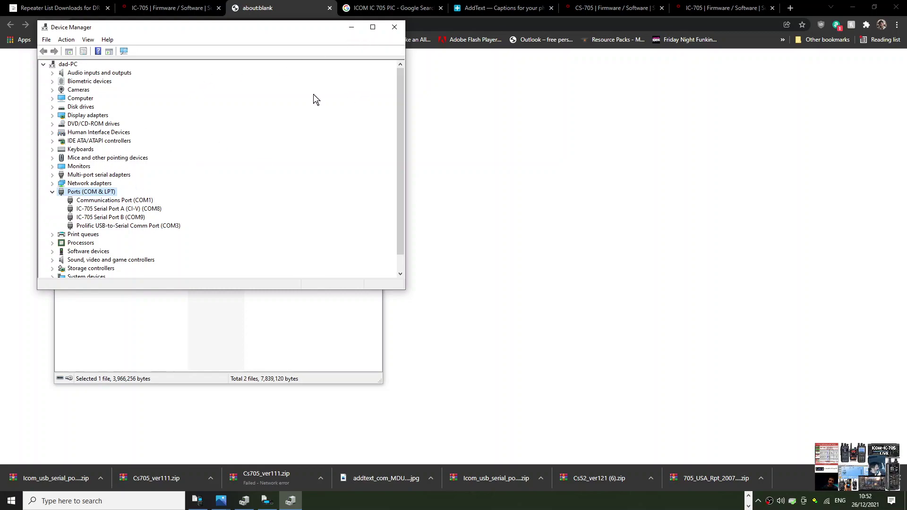
{"action": "left_click", "coordinate": [400, 27]}
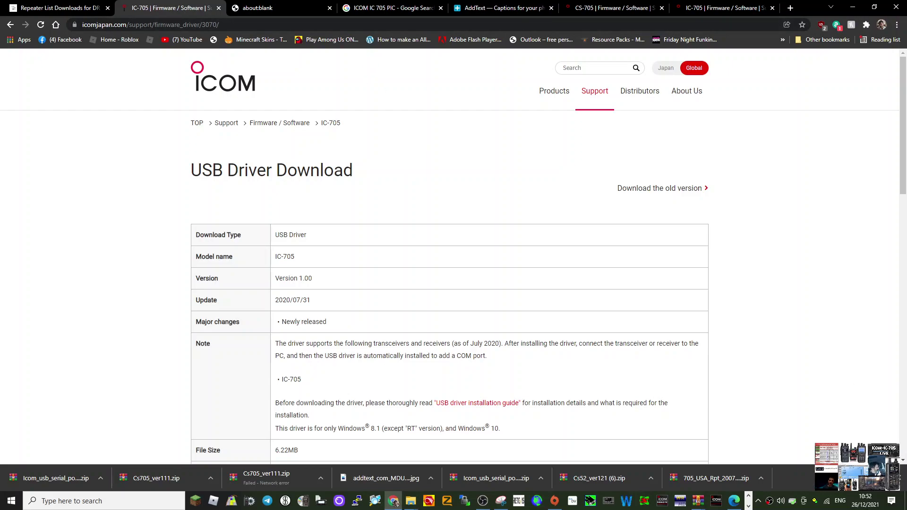
- Download the CS-705 Version 1.11 programming software zip from its Icom support page
{"action": "left_click", "coordinate": [617, 7]}
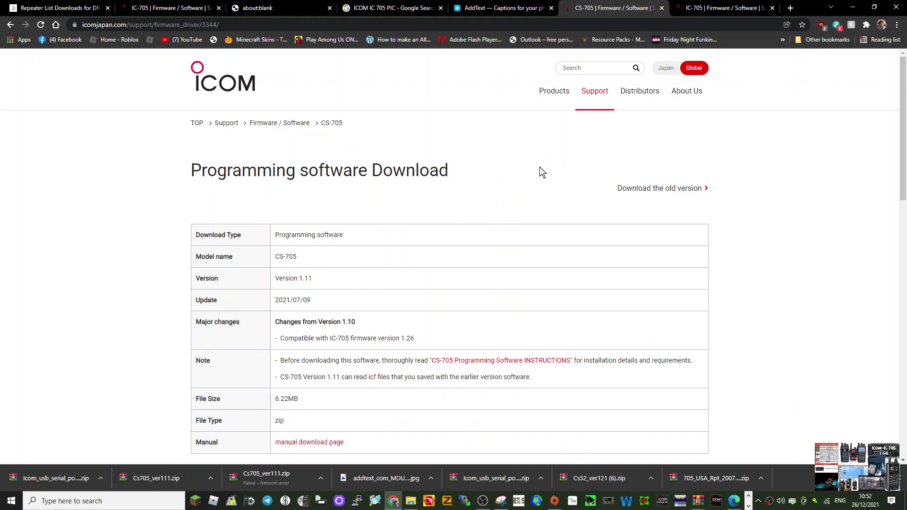
{"action": "scroll", "coordinate": [539, 166], "scroll_direction": "down", "scroll_amount": 3}
{"action": "scroll", "coordinate": [466, 183], "scroll_direction": "up", "scroll_amount": 3}
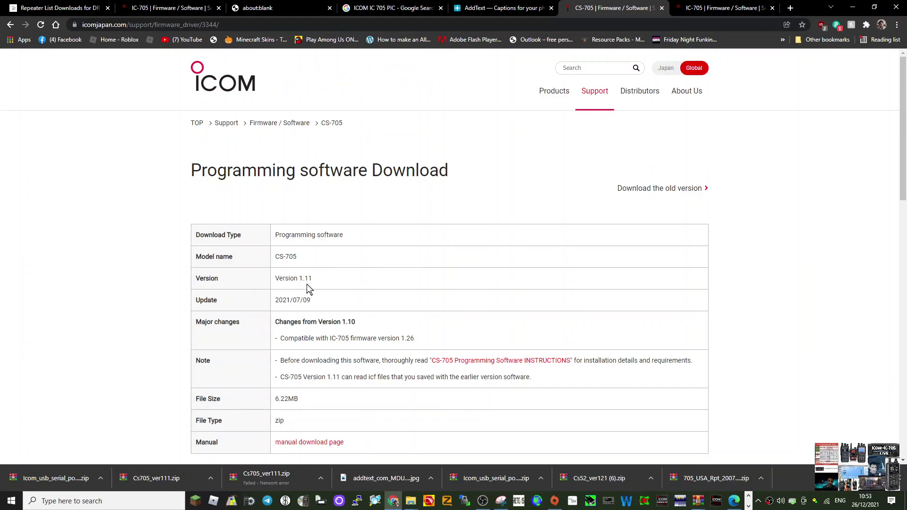
{"action": "scroll", "coordinate": [555, 222], "scroll_direction": "down", "scroll_amount": 4}
{"action": "scroll", "coordinate": [557, 231], "scroll_direction": "down", "scroll_amount": 6}
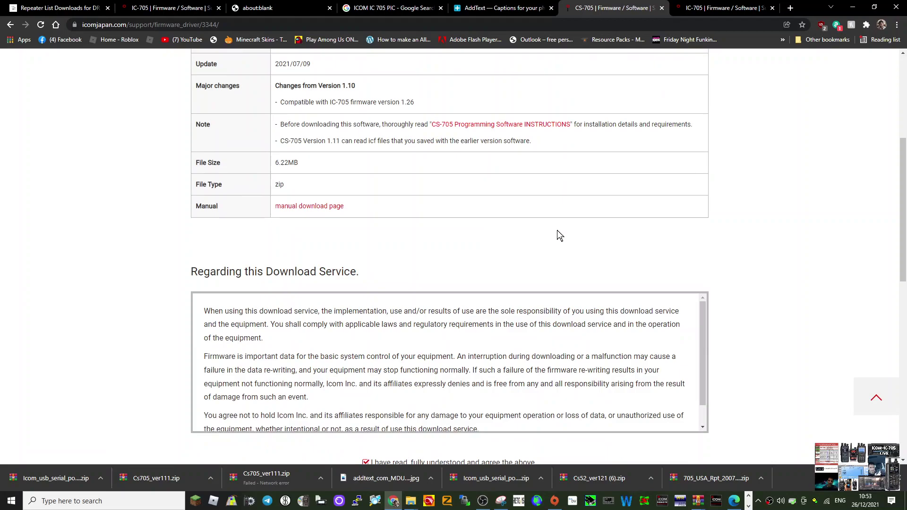
{"action": "scroll", "coordinate": [558, 235], "scroll_direction": "up", "scroll_amount": 2}
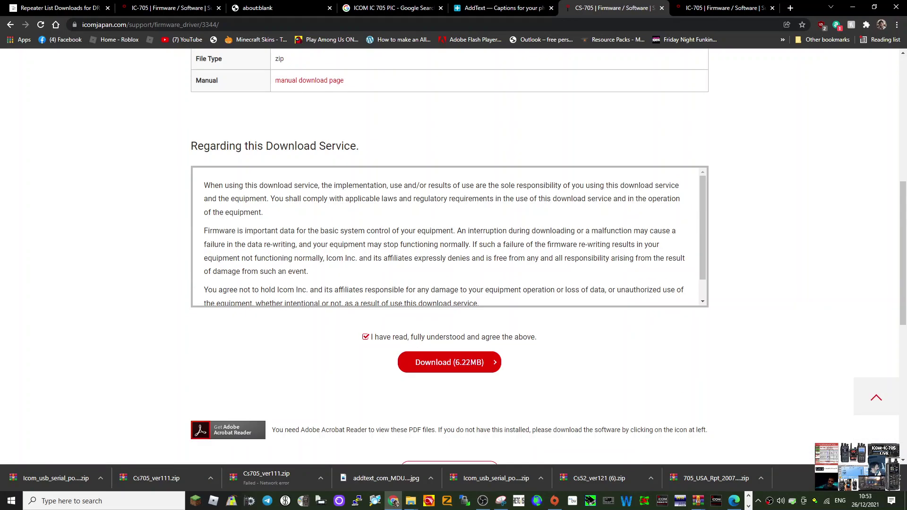
{"action": "scroll", "coordinate": [558, 236], "scroll_direction": "down", "scroll_amount": 3}
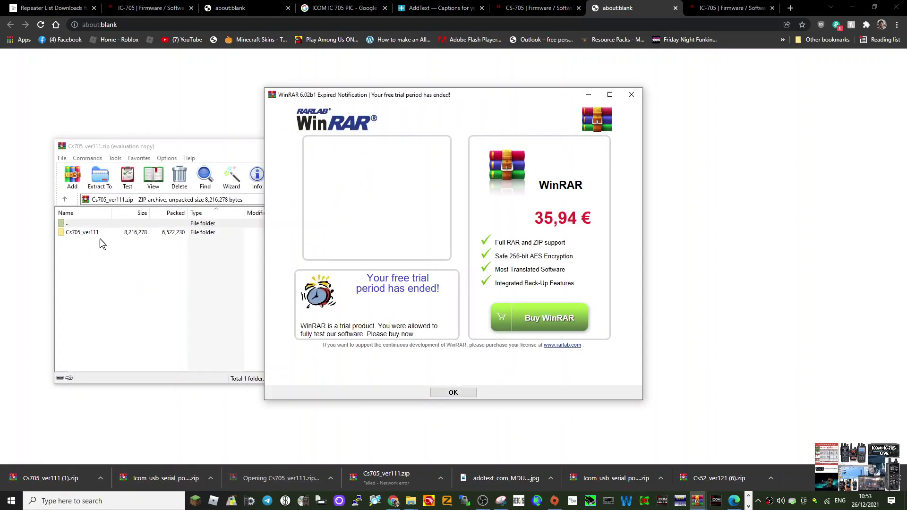
- Launch setup.exe from the Cs705_ver111 folder in the downloaded archive and cancel the CS-705 setup
{"action": "left_click", "coordinate": [632, 96]}
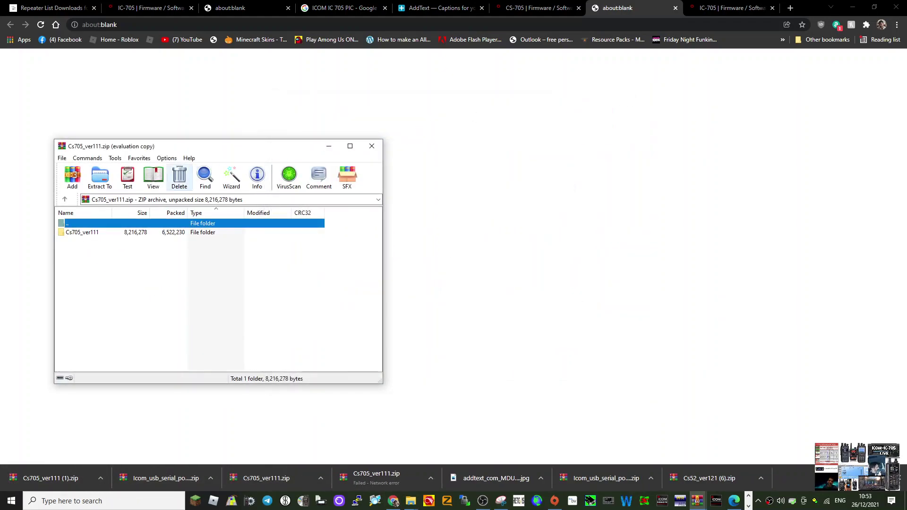
{"action": "left_click", "coordinate": [98, 233]}
{"action": "double_click", "coordinate": [98, 233]}
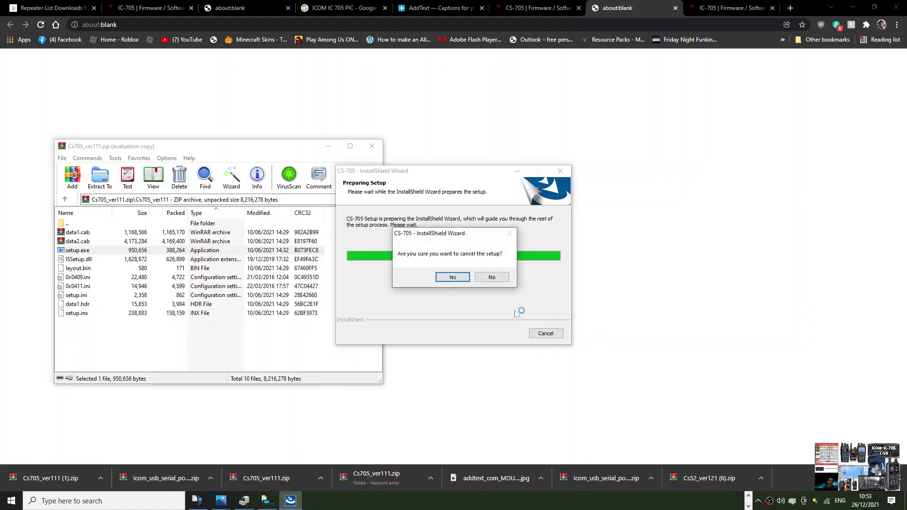
{"action": "left_click", "coordinate": [449, 278]}
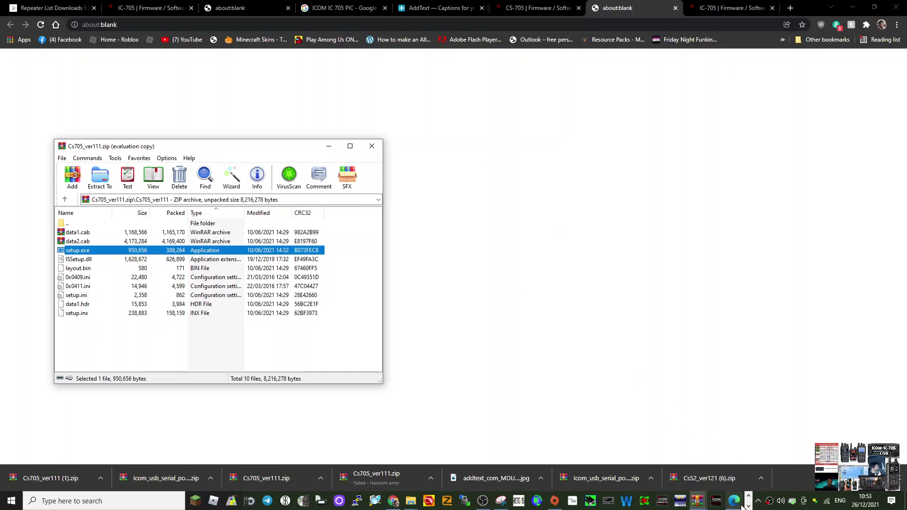
- Agree to the terms on the IC-705 Repeater List, GPS Data page and download the USA repeater list zip
{"action": "left_click", "coordinate": [266, 502]}
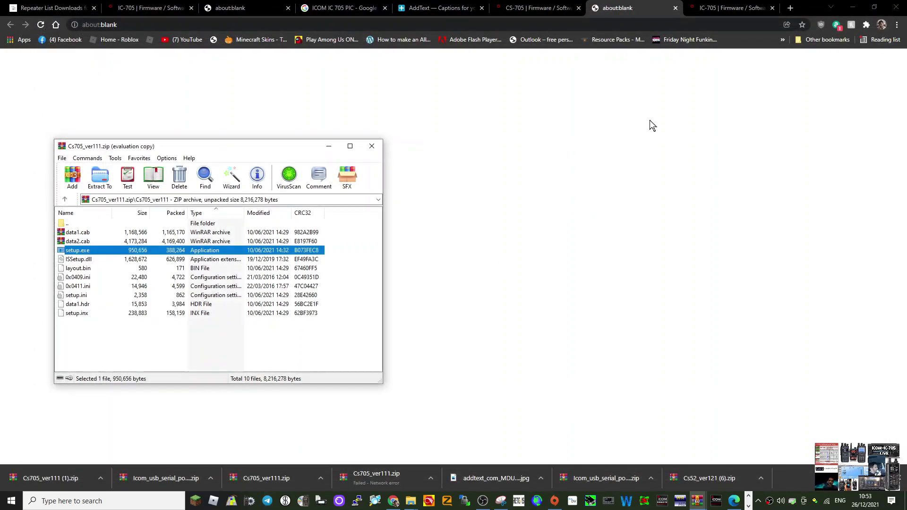
{"action": "left_click", "coordinate": [394, 502]}
{"action": "left_click", "coordinate": [535, 8]}
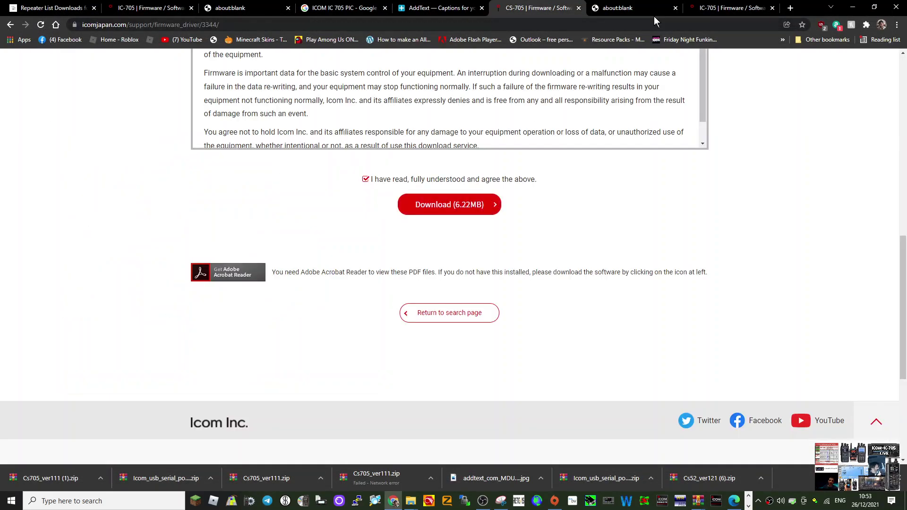
{"action": "left_click", "coordinate": [725, 9]}
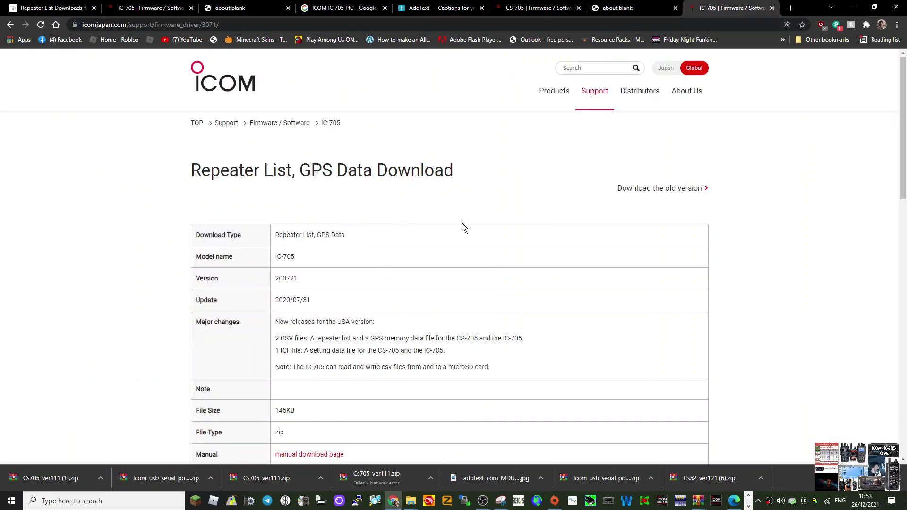
{"action": "scroll", "coordinate": [461, 222], "scroll_direction": "down", "scroll_amount": 6}
{"action": "scroll", "coordinate": [459, 242], "scroll_direction": "up", "scroll_amount": 4}
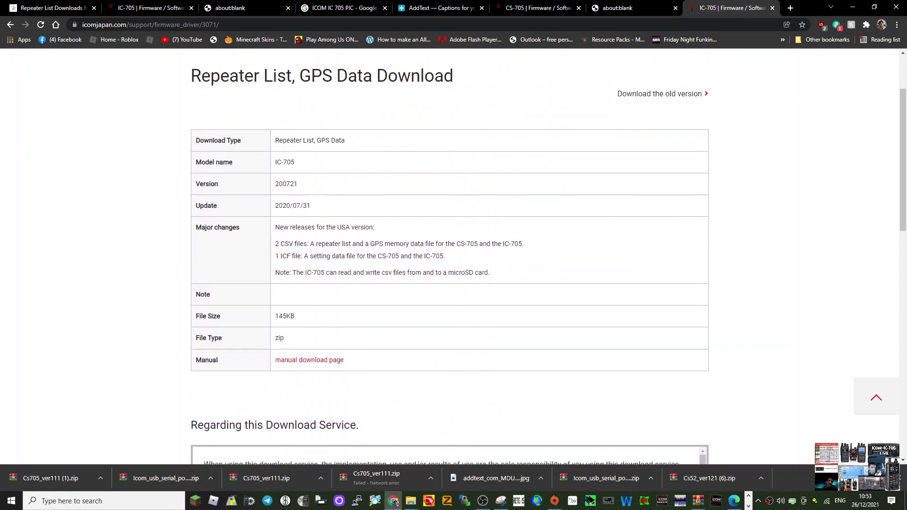
{"action": "scroll", "coordinate": [562, 236], "scroll_direction": "down", "scroll_amount": 6}
{"action": "left_click", "coordinate": [365, 334]}
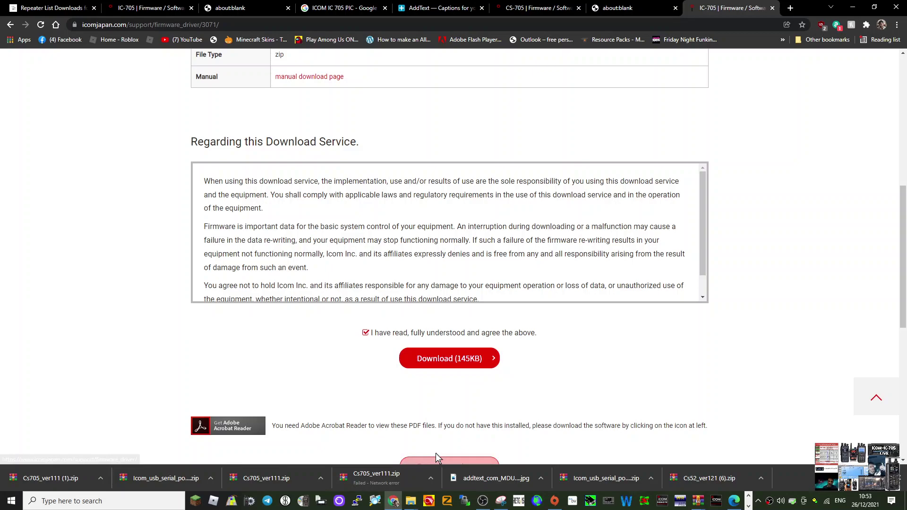
{"action": "scroll", "coordinate": [628, 333], "scroll_direction": "down", "scroll_amount": 2}
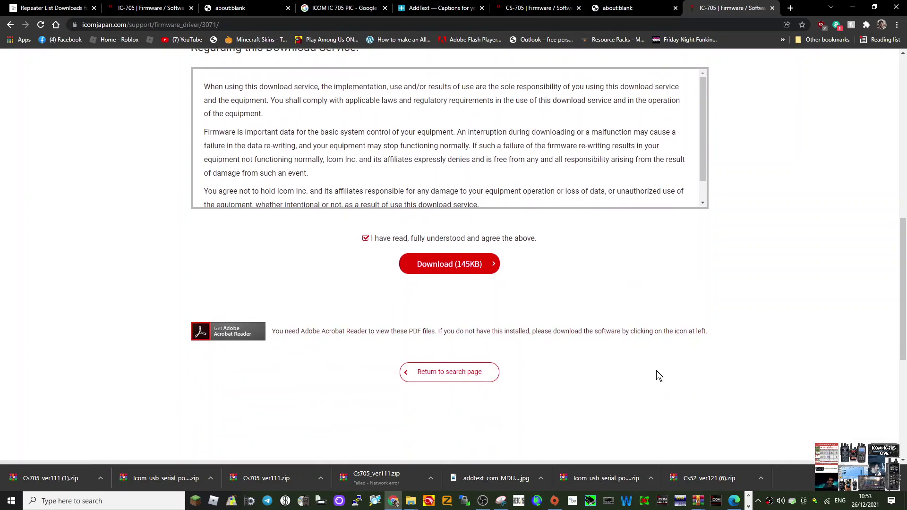
{"action": "scroll", "coordinate": [659, 350], "scroll_direction": "down", "scroll_amount": 5}
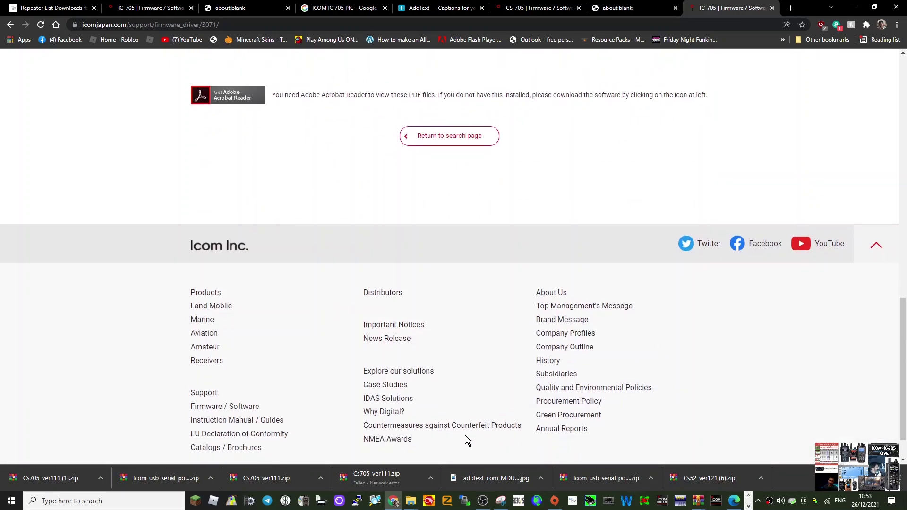
{"action": "scroll", "coordinate": [370, 355], "scroll_direction": "up", "scroll_amount": 12}
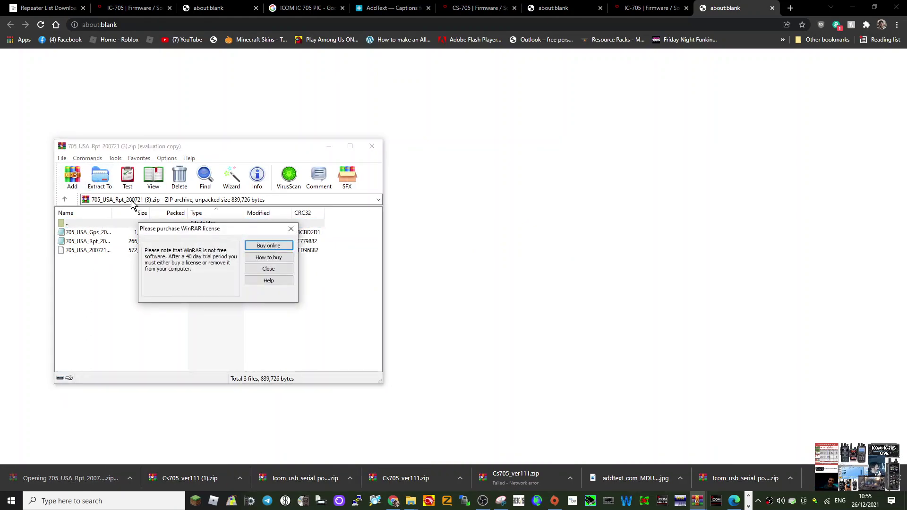
- View the files in the 705_USA_Rpt_200721 archive, and look over the dstarinfo.com repeater downloads page
{"action": "left_click", "coordinate": [291, 230]}
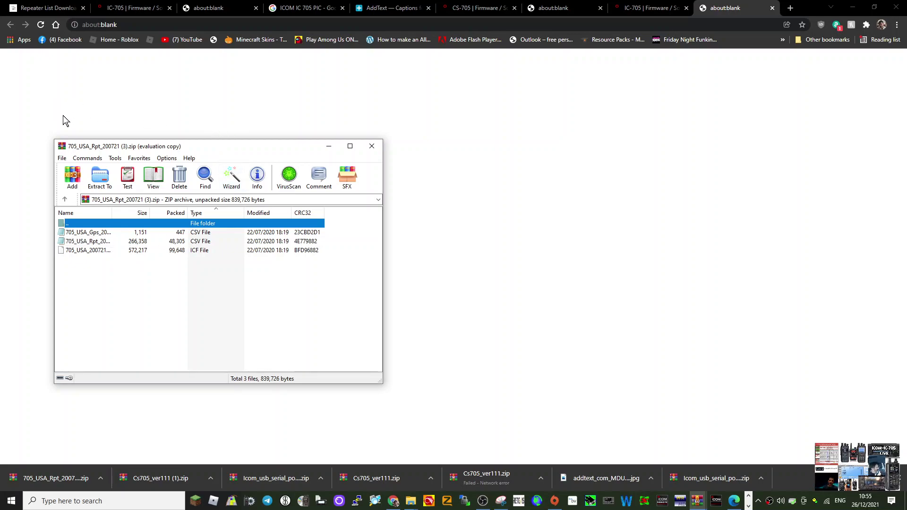
{"action": "left_click", "coordinate": [32, 9]}
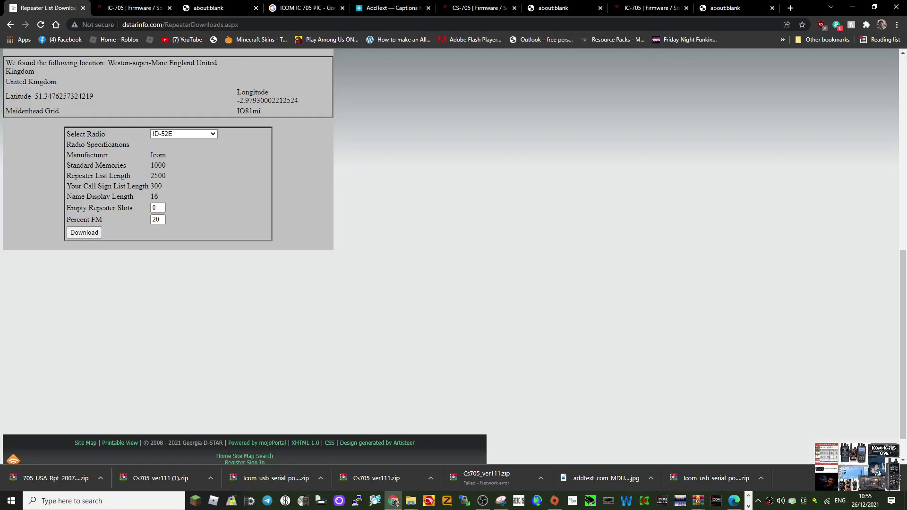
{"action": "scroll", "coordinate": [101, 146], "scroll_direction": "up", "scroll_amount": 10}
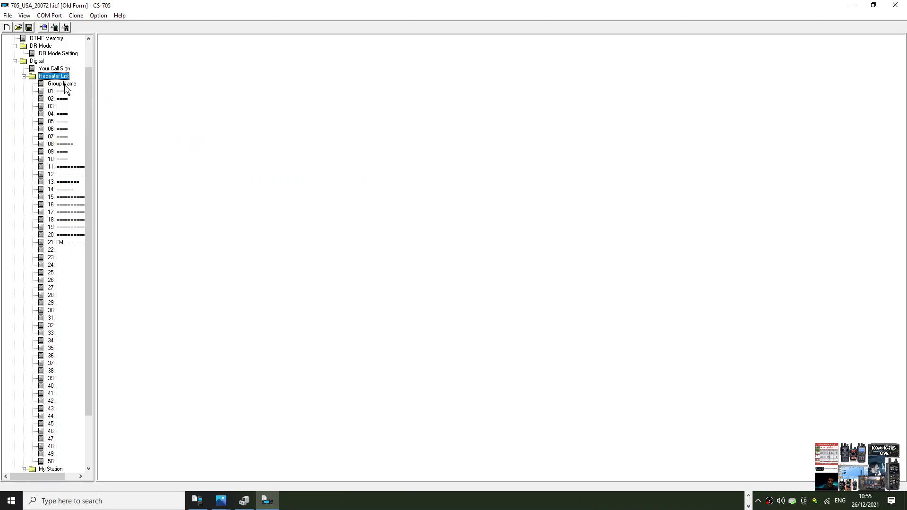
- In CS-705, replace the repeater list by importing the 705_USA_Rpt CSV file, and widen the tree to show full group names
{"action": "left_click", "coordinate": [7, 15]}
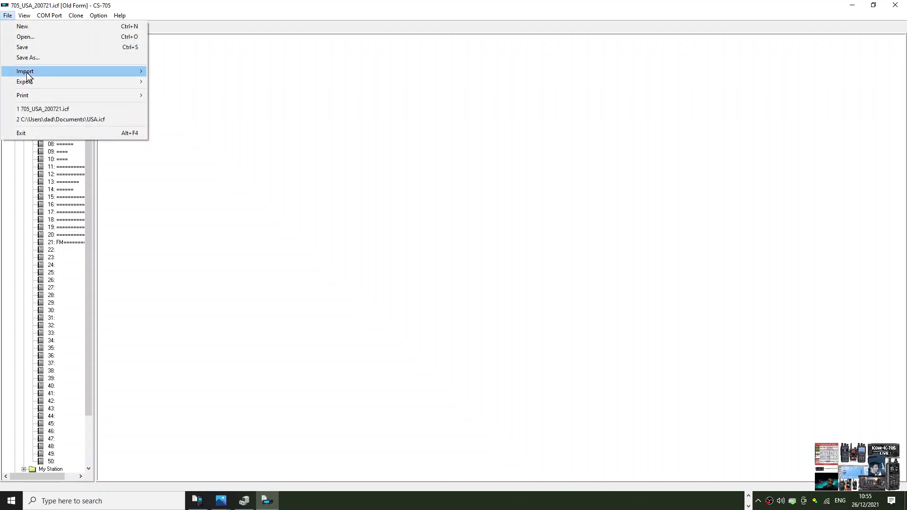
{"action": "mouse_move", "coordinate": [26, 72]}
{"action": "left_click", "coordinate": [157, 81]}
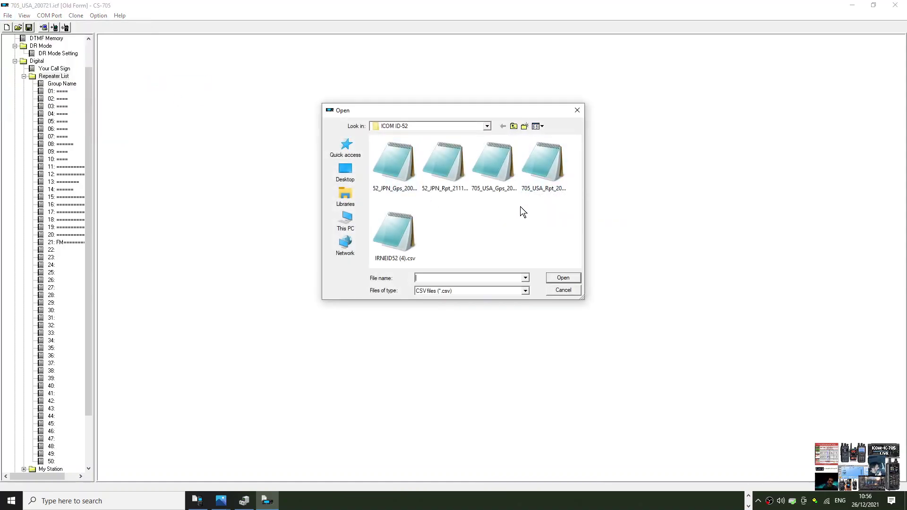
{"action": "double_click", "coordinate": [550, 166]}
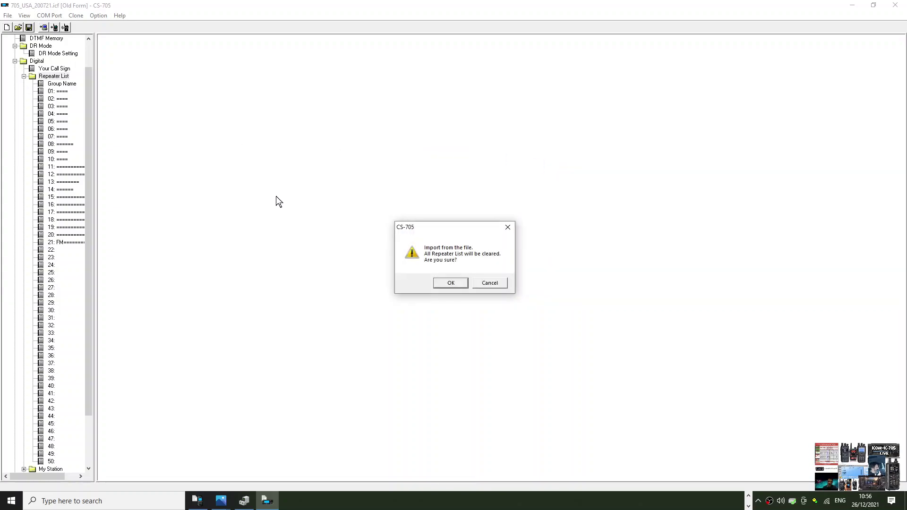
{"action": "left_click", "coordinate": [449, 283]}
{"action": "left_click", "coordinate": [469, 282]}
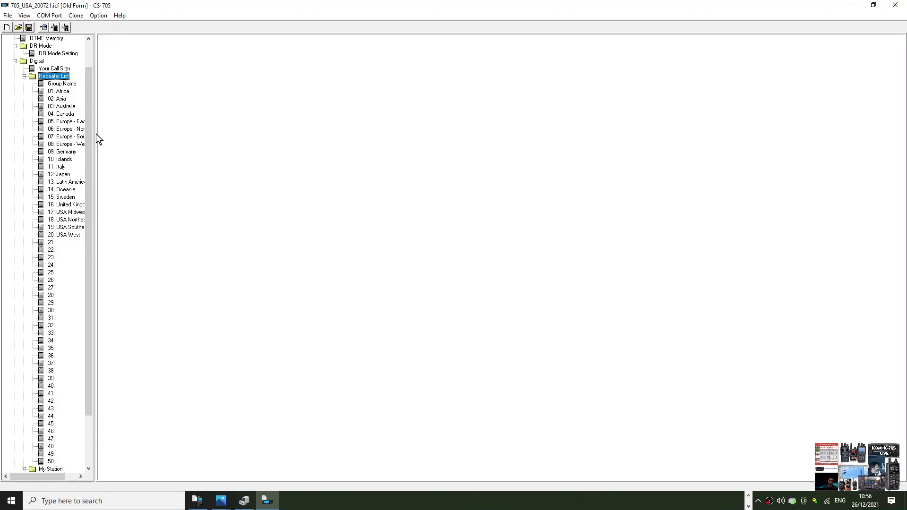
{"action": "left_click_drag", "start_coordinate": [96, 133], "coordinate": [164, 142]}
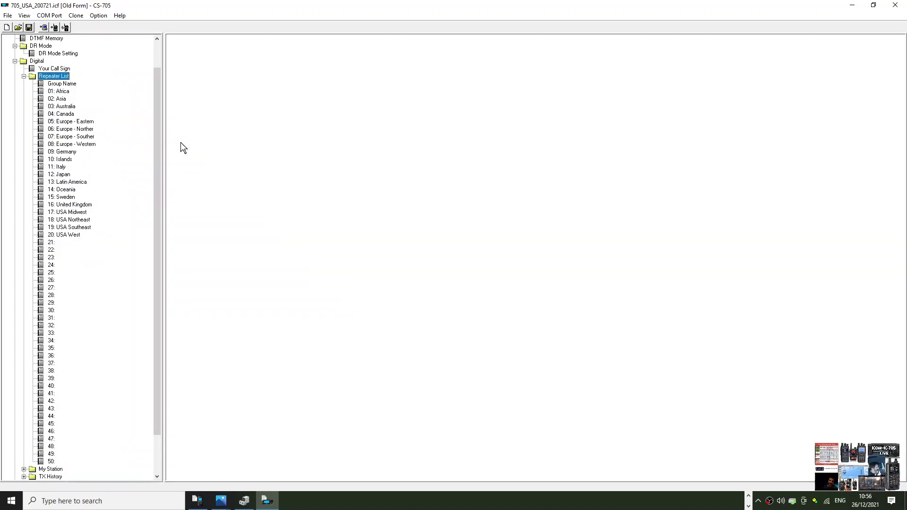
- Try to save the 705_USA_200721.icf file with the imported repeater list
{"action": "left_click", "coordinate": [29, 30]}
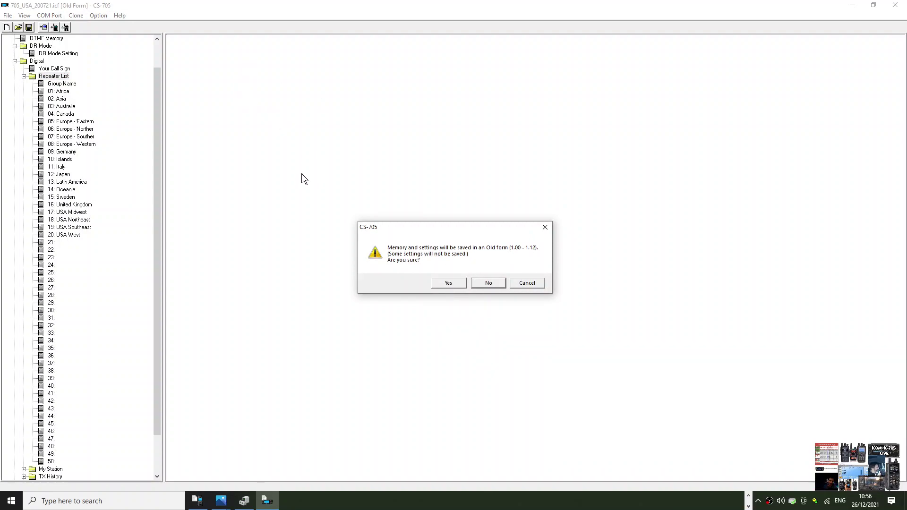
{"action": "left_click", "coordinate": [545, 227]}
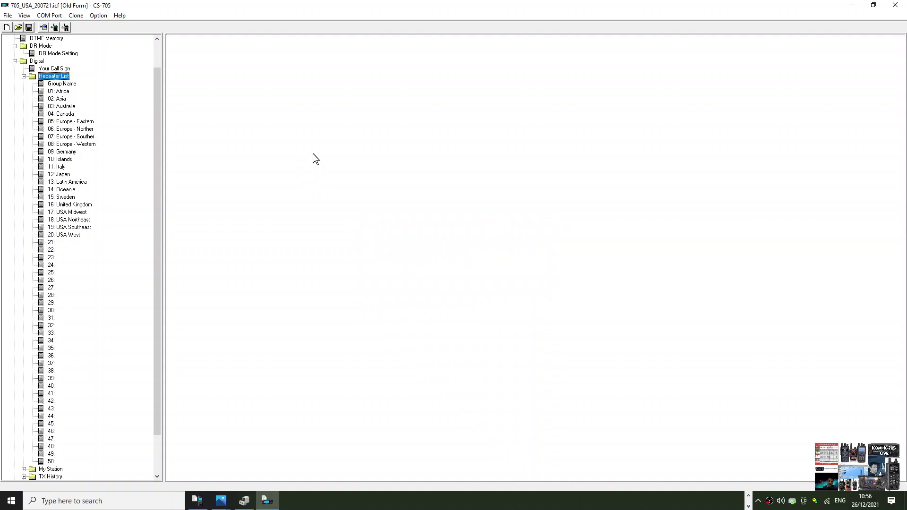